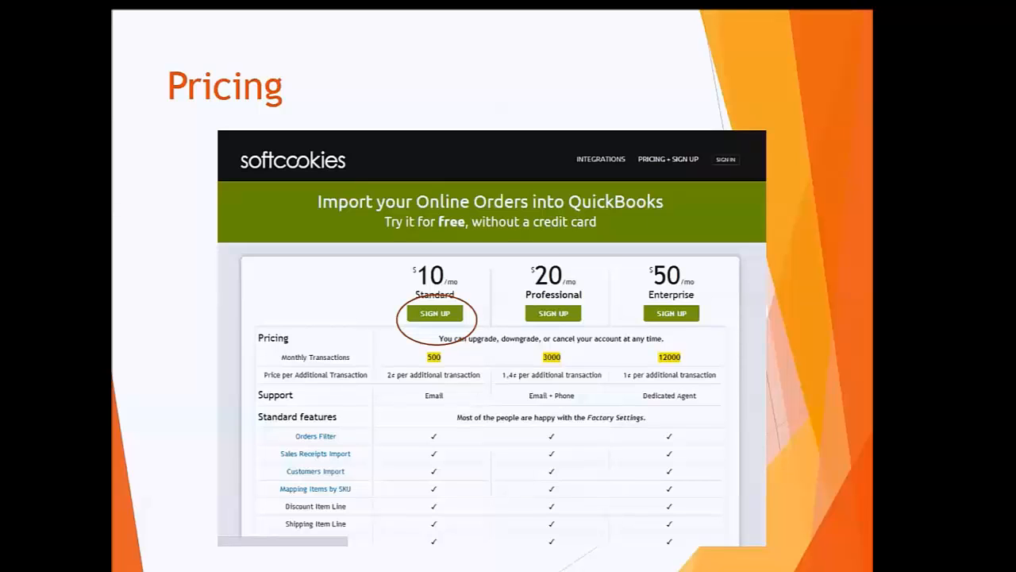
key(Right)
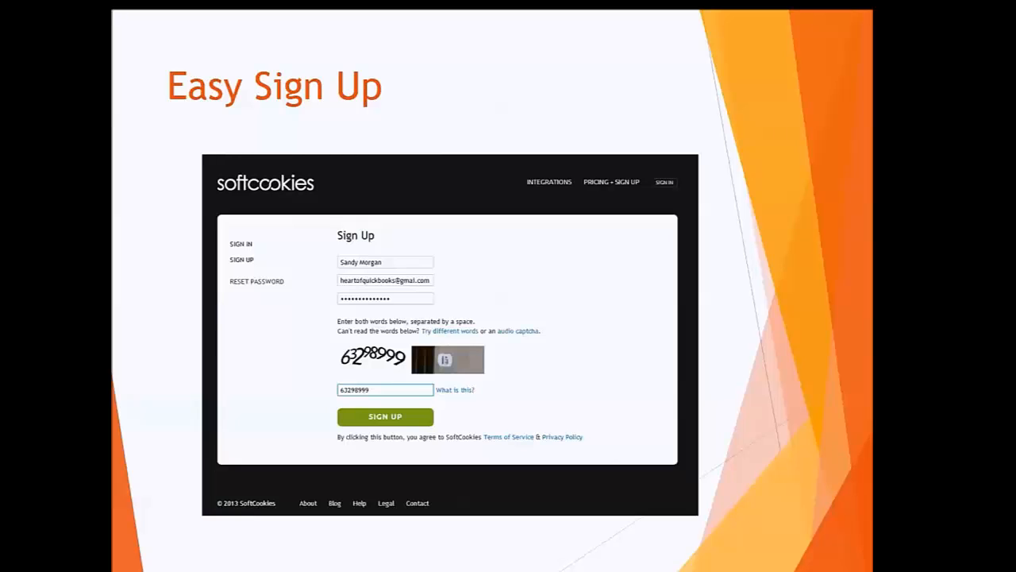
key(Right)
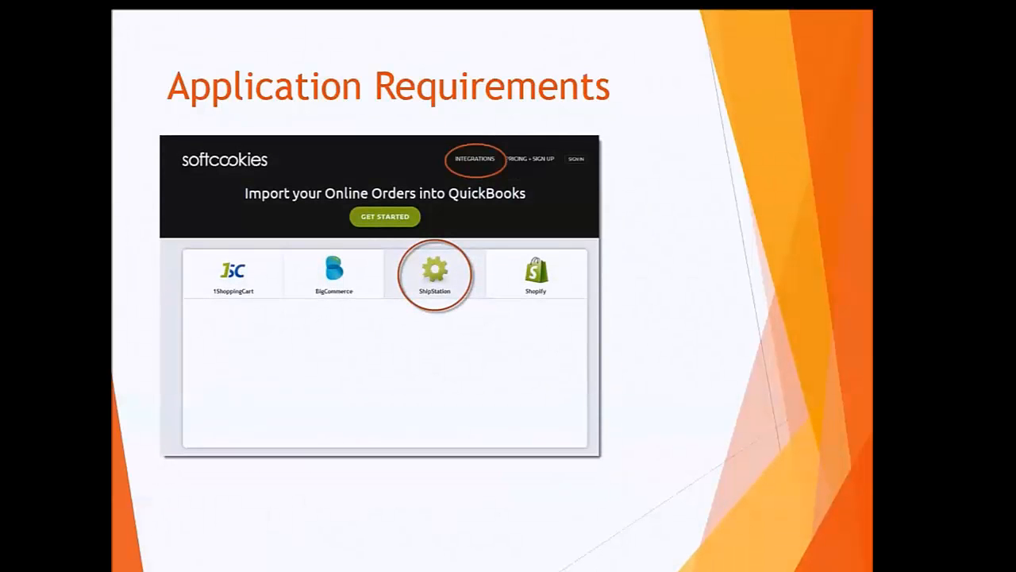
key(Right)
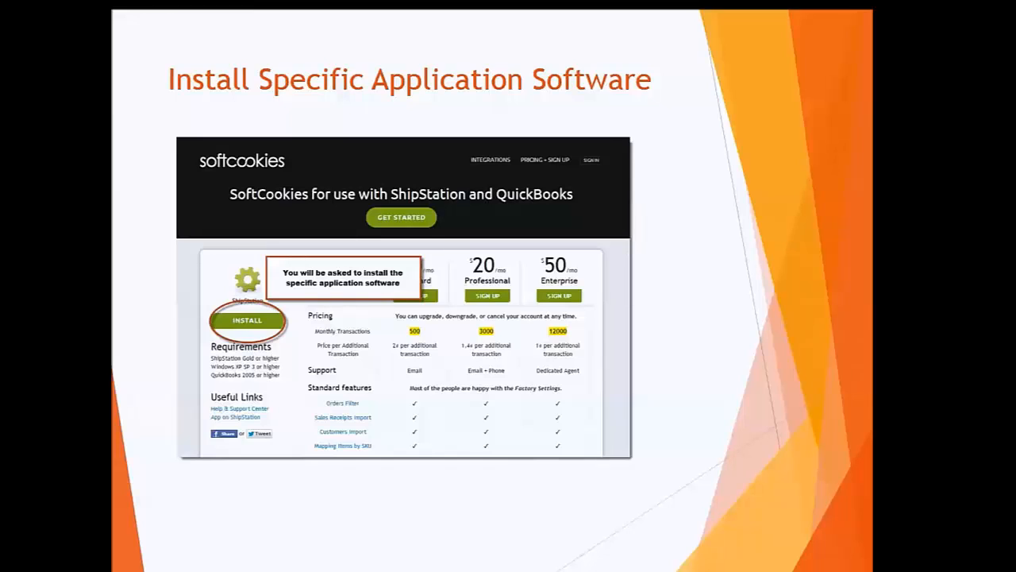
key(Right)
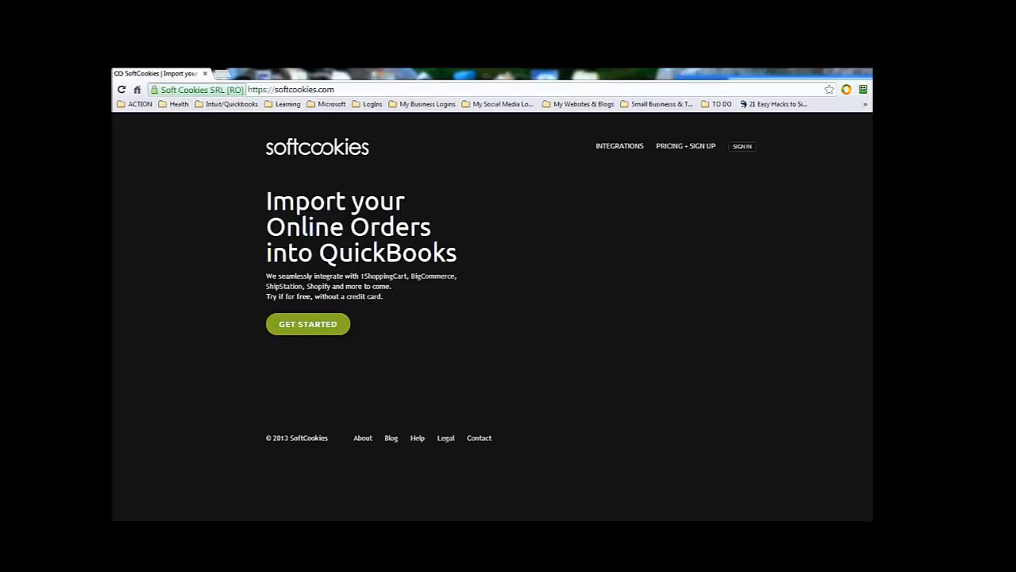
Sign in to the SoftCookies account by filling in the saved user name and password
click(743, 147)
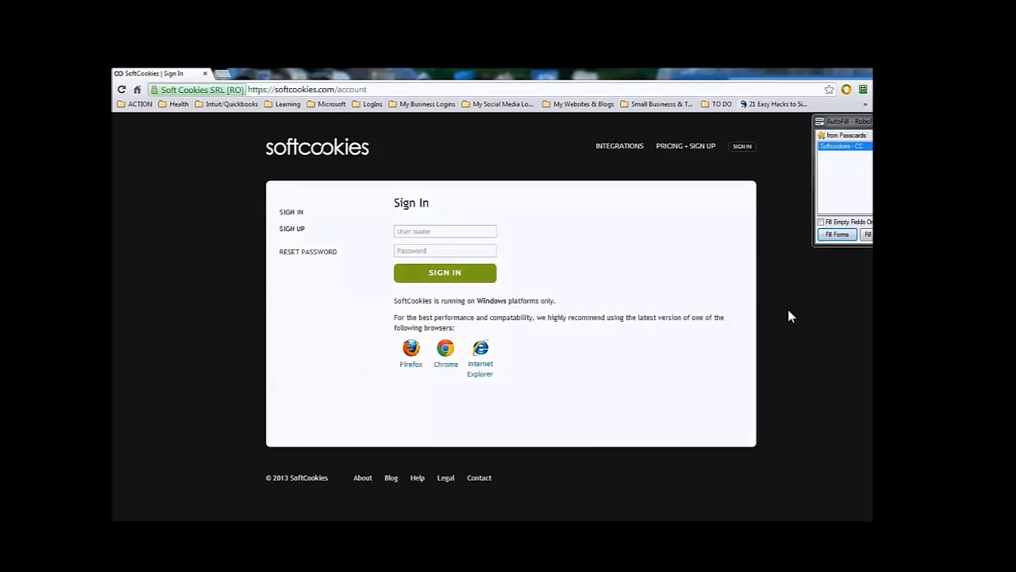
click(836, 234)
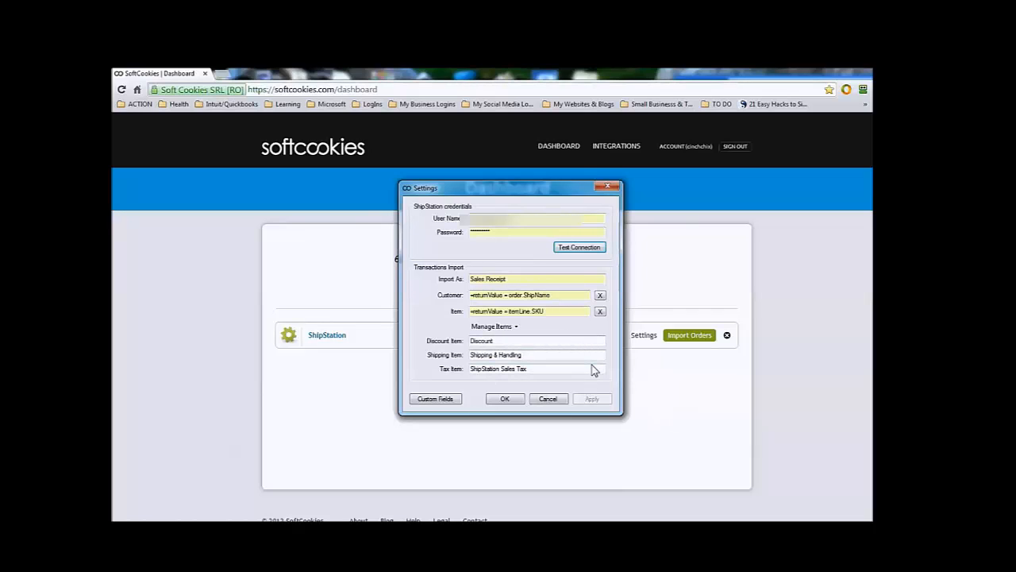
Review the custom fields available in the ShipStation integration settings
click(434, 401)
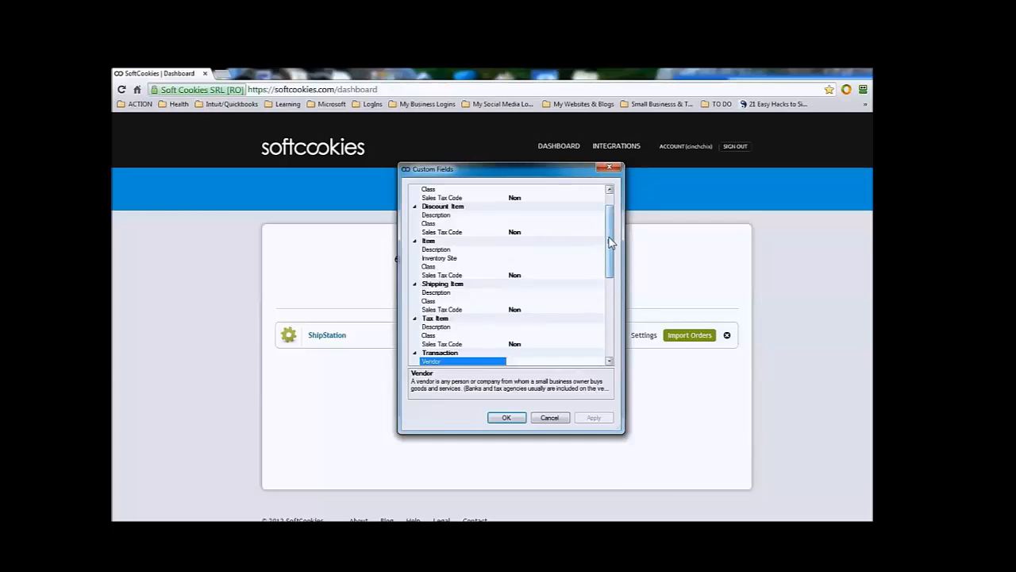
scroll(610, 286, down, 5)
scroll(599, 274, up, 6)
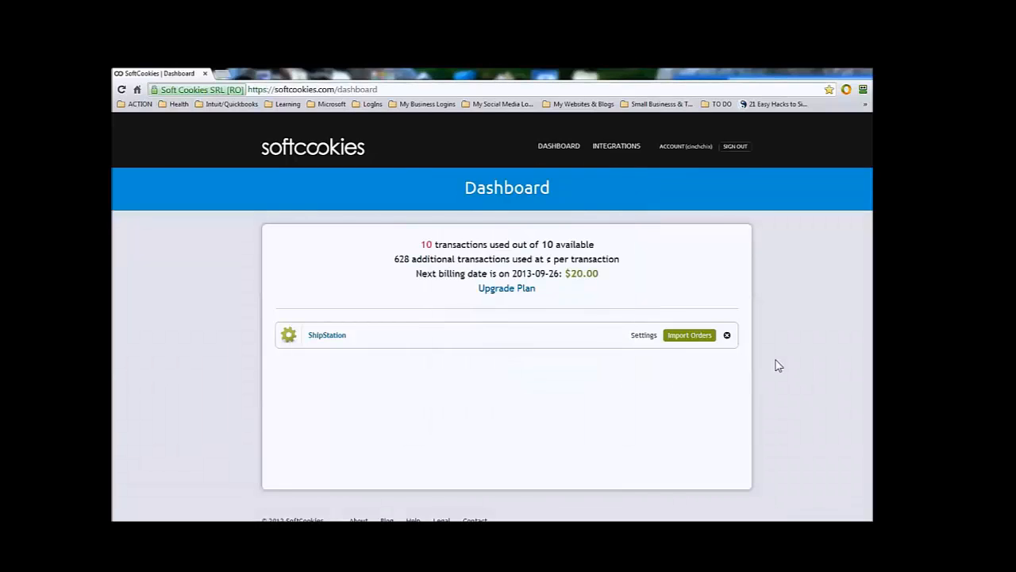
Open the ShipStation order import and filter the transactions by status Shipped and store PayPal
click(707, 335)
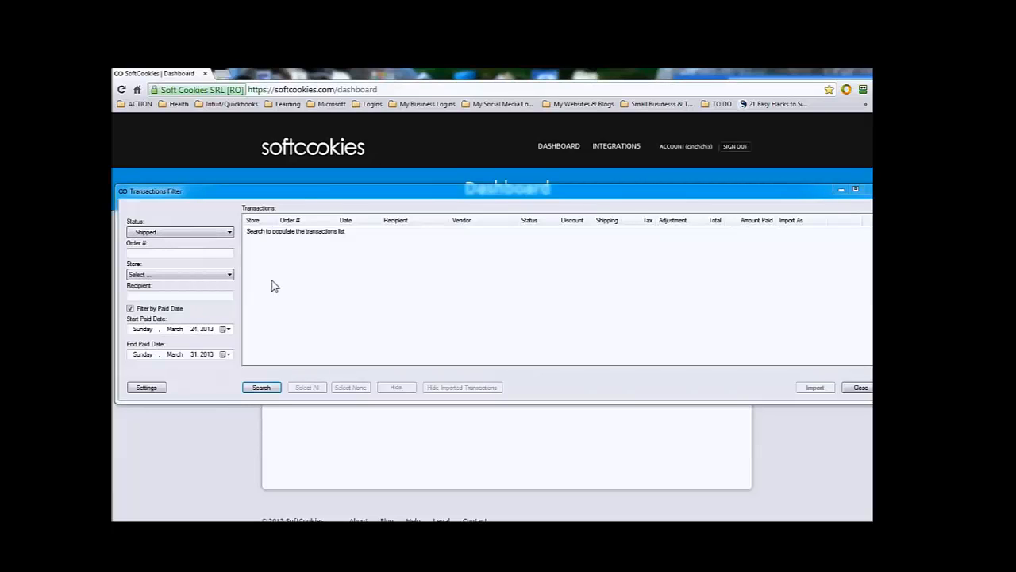
click(228, 233)
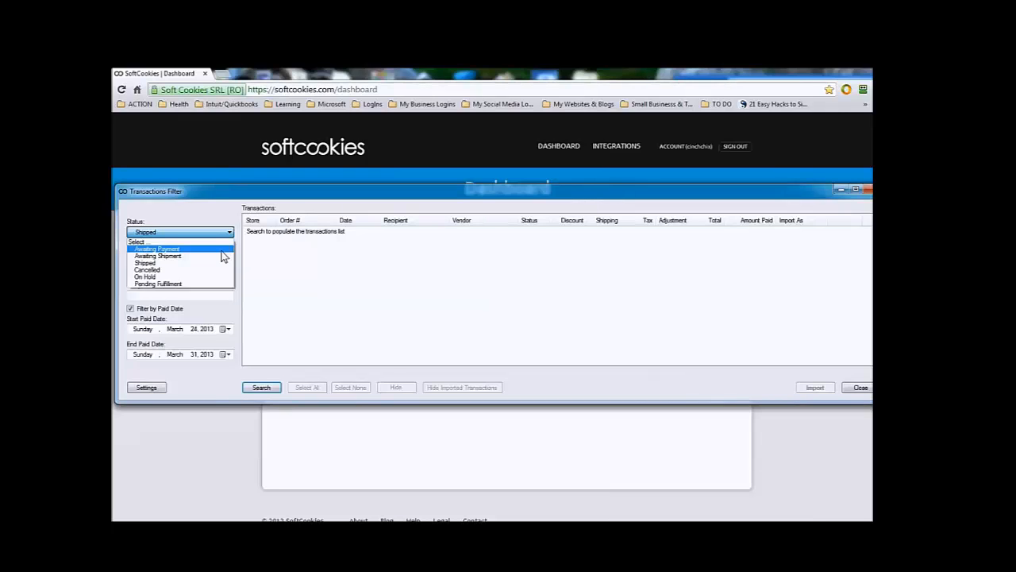
click(155, 263)
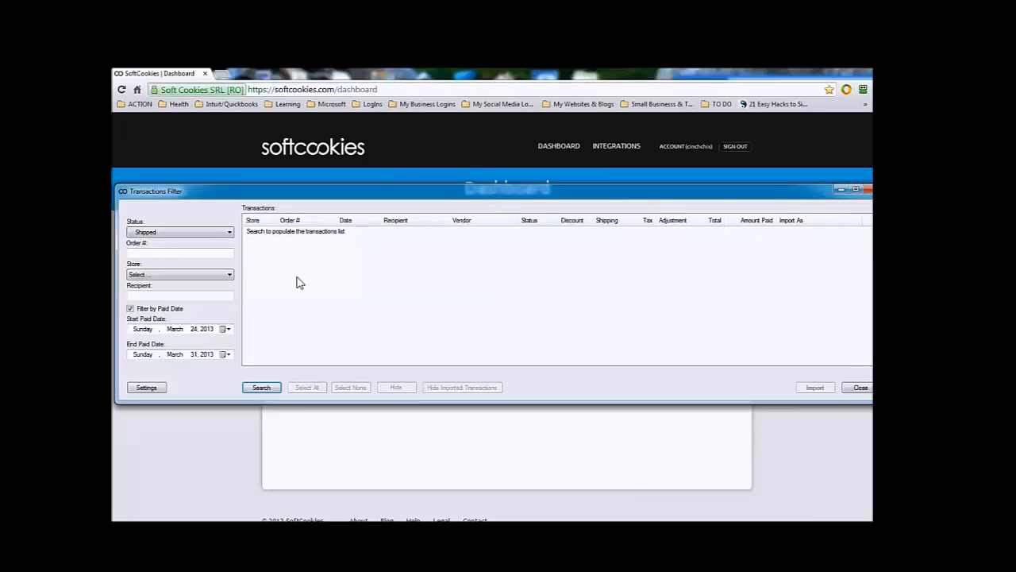
click(231, 276)
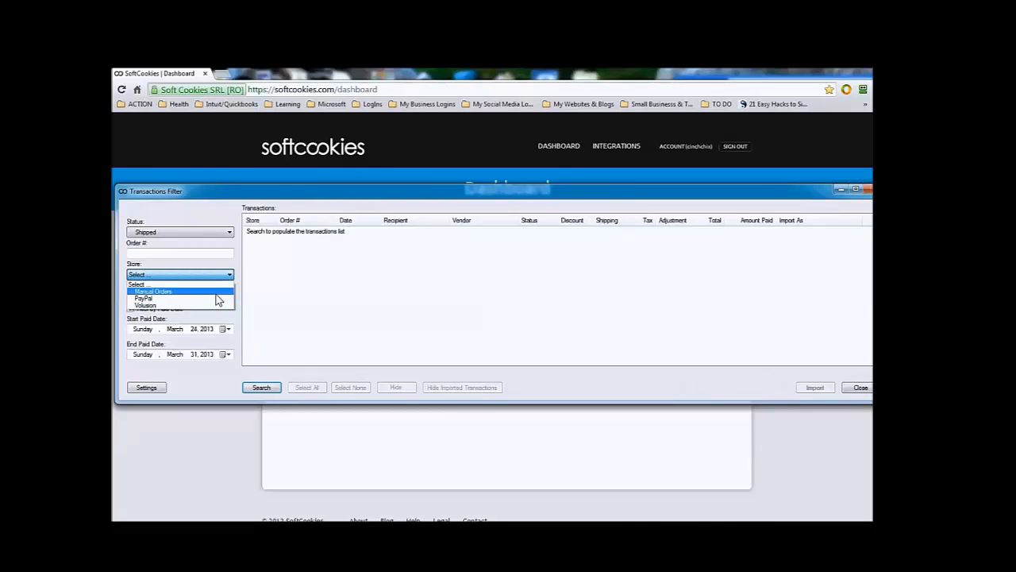
click(173, 299)
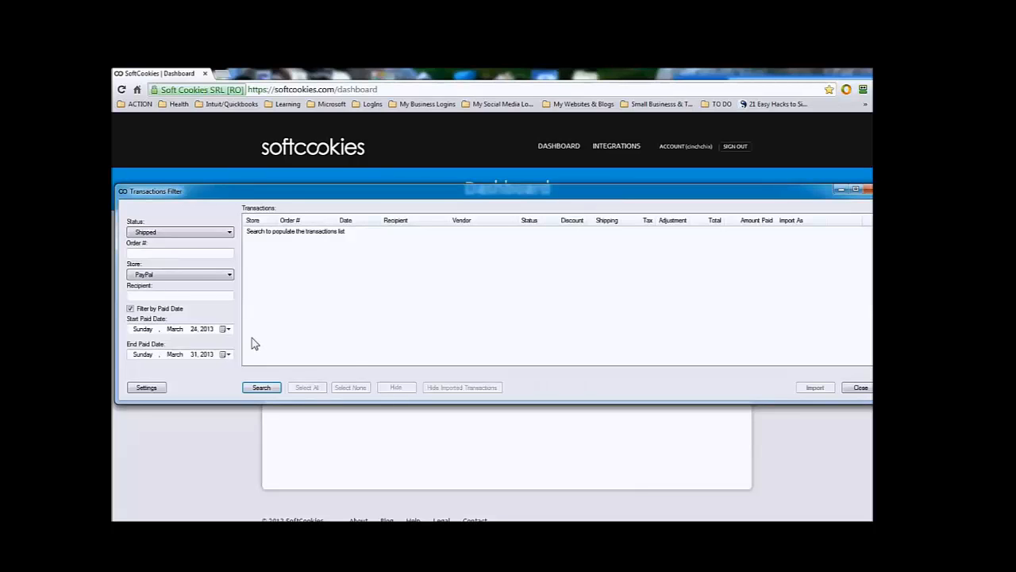
Set the paid date range from April 1, 2013 to April 6, 2013 and search for matching transactions
click(227, 329)
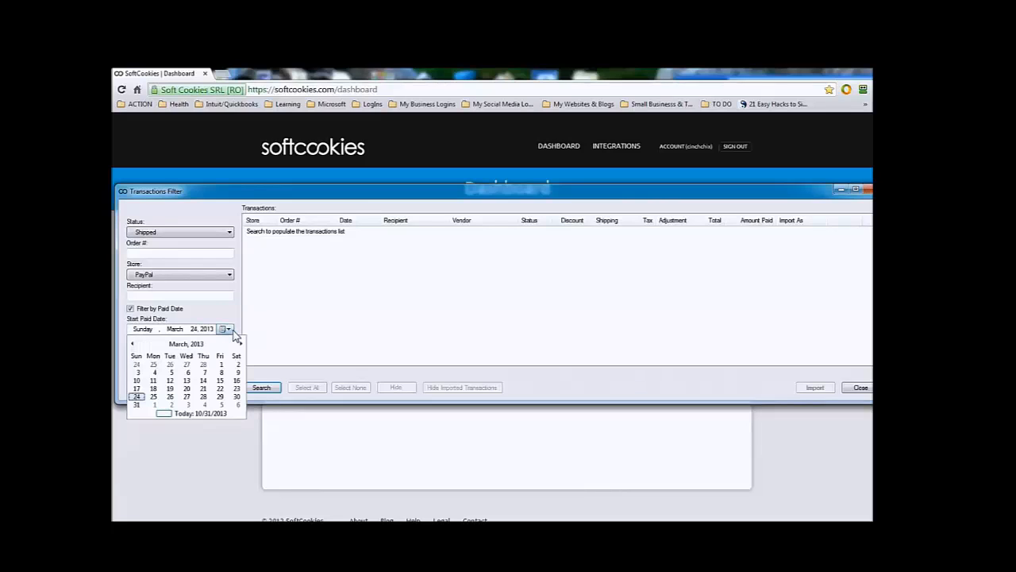
click(231, 384)
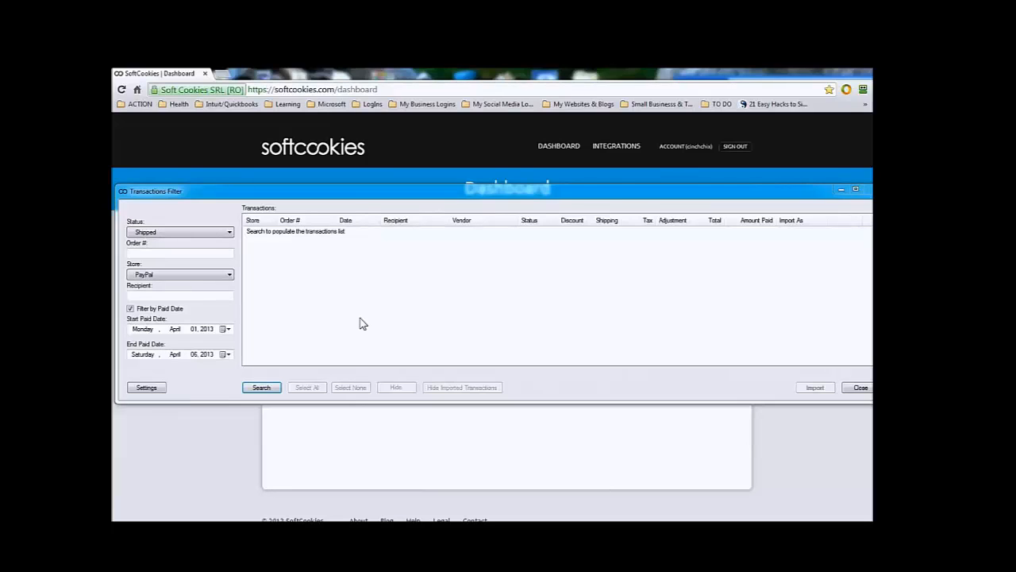
click(281, 387)
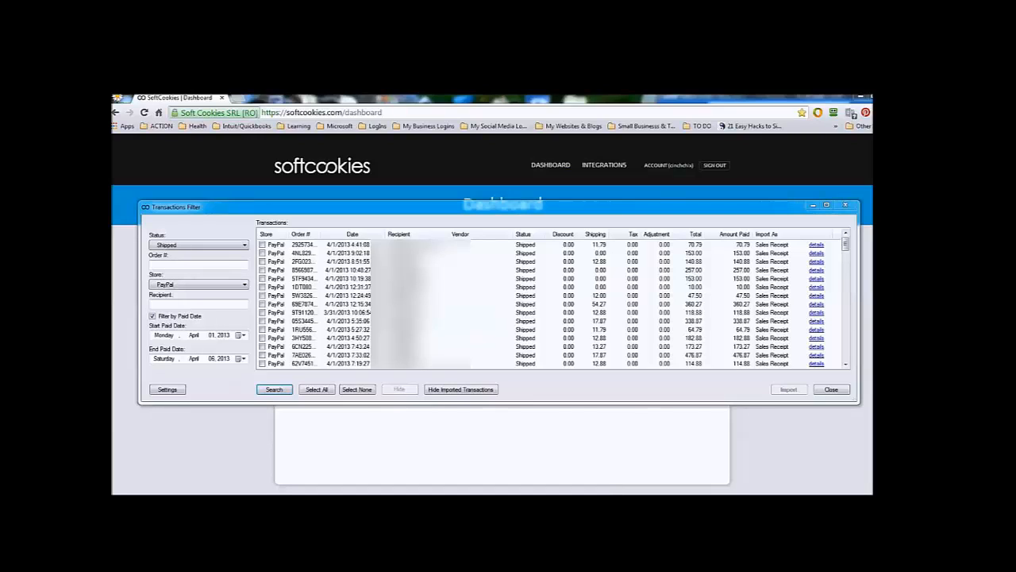
Import all the found transactions into QuickBooks, finish the import and hide the imported transactions from the list
click(316, 389)
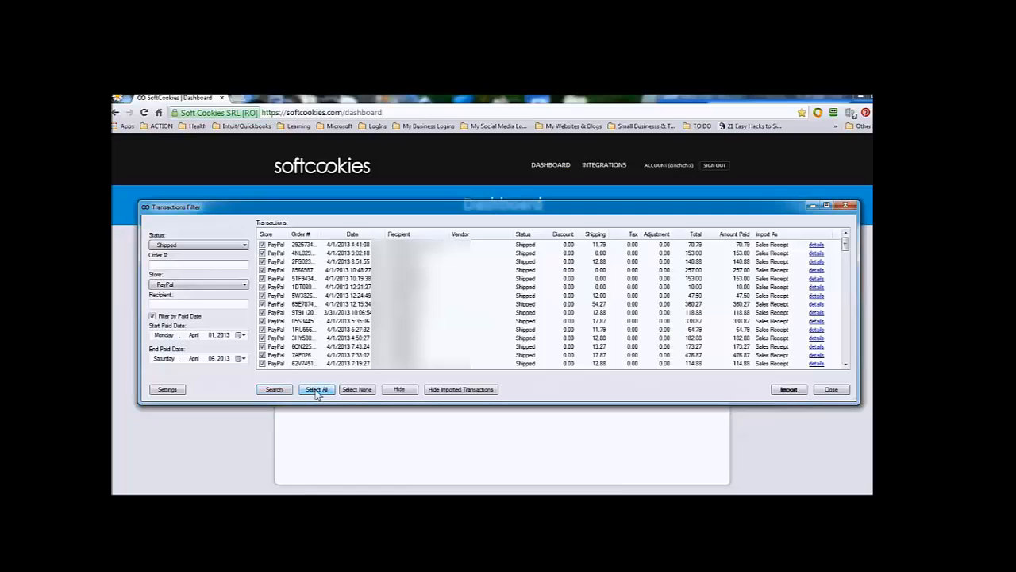
click(789, 389)
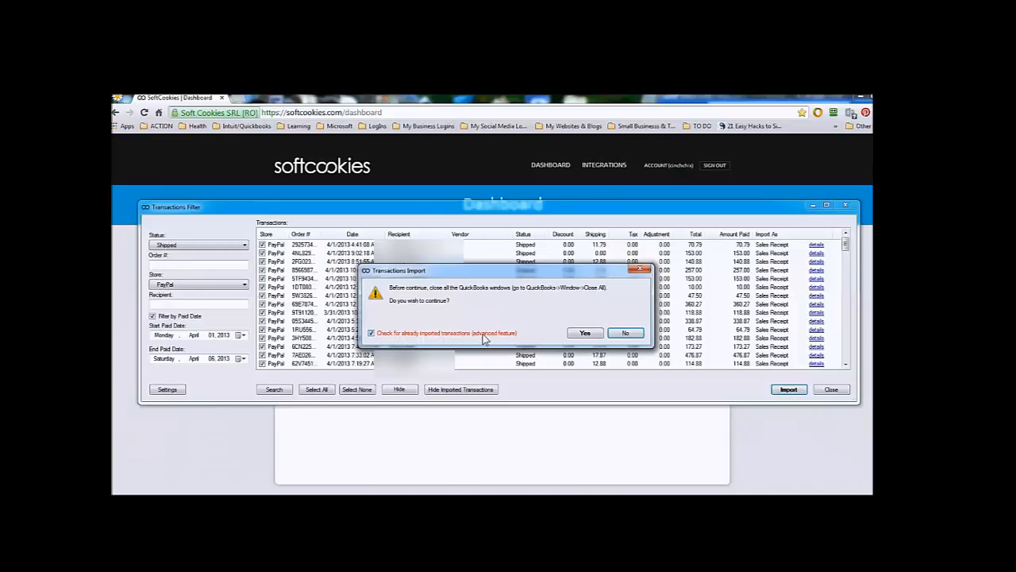
click(585, 333)
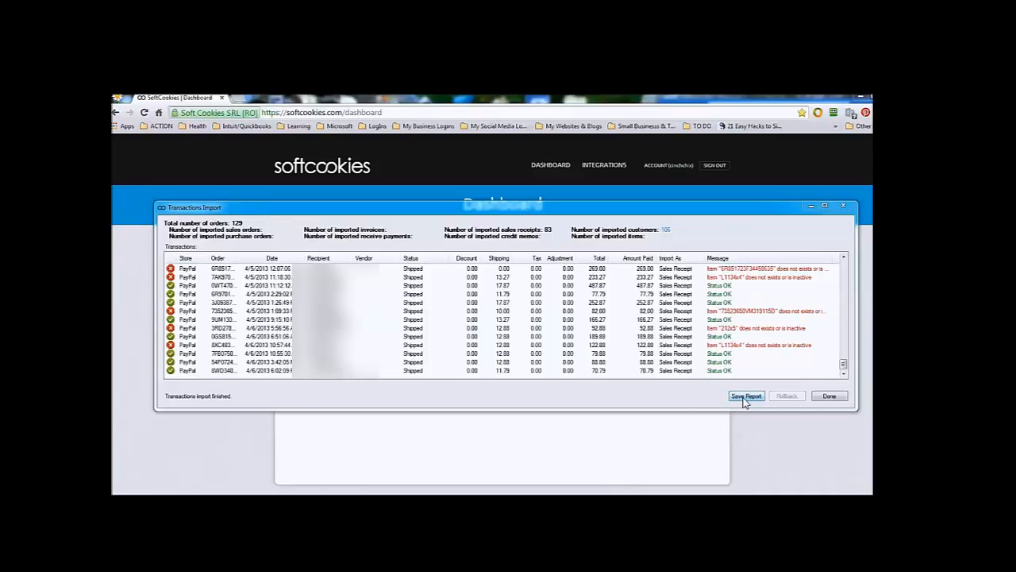
click(829, 397)
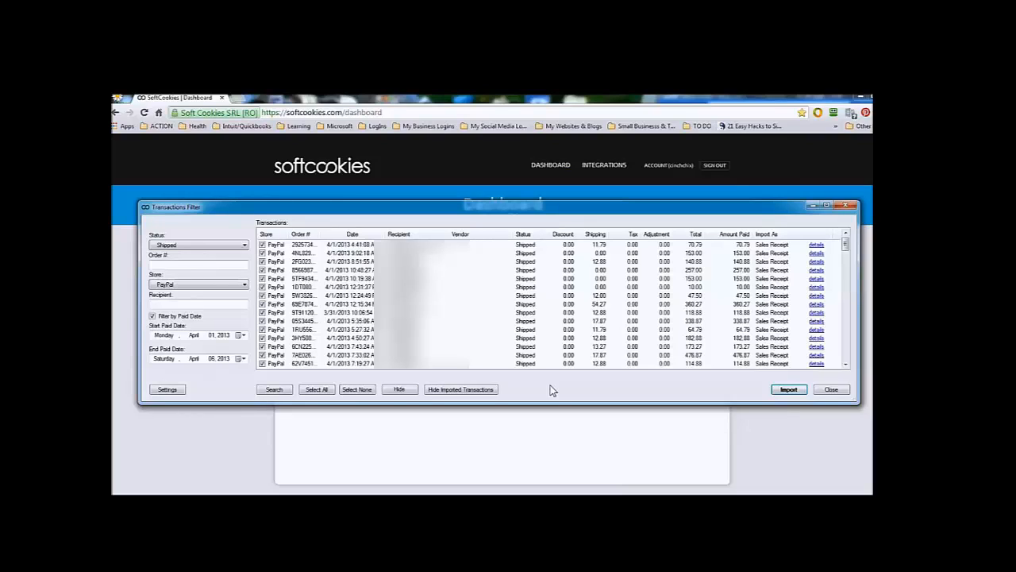
click(463, 390)
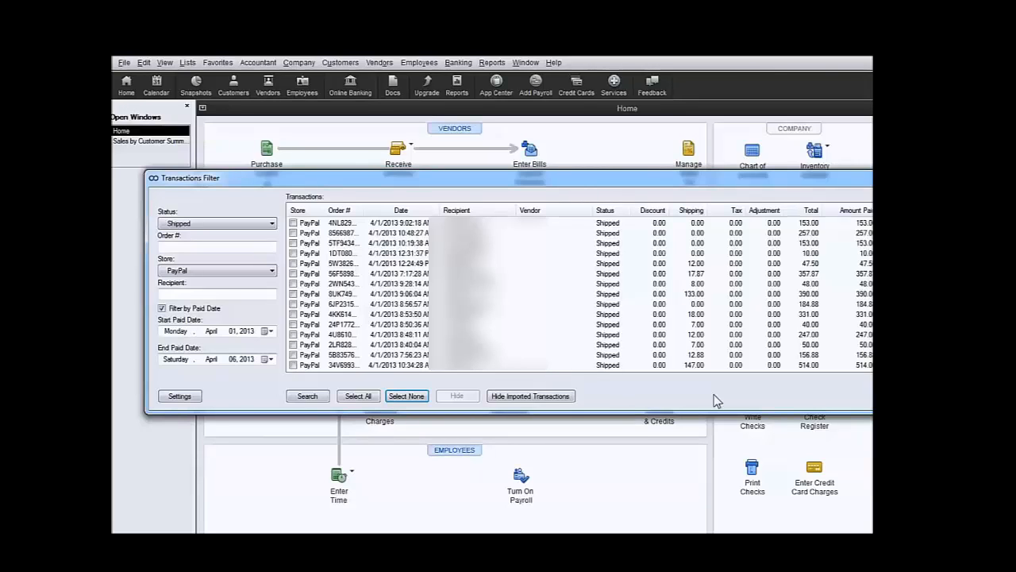
Switch to QuickBooks and drill down from the April 1–6, 2013 Sales by Customer Summary to the first customer's first sales receipt line
click(611, 153)
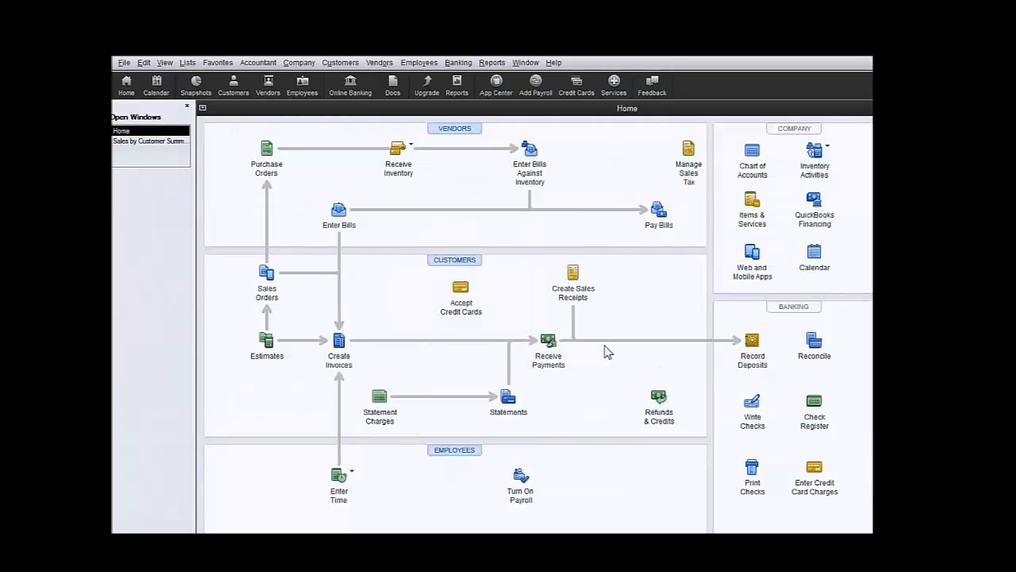
click(488, 66)
mouse_move(524, 167)
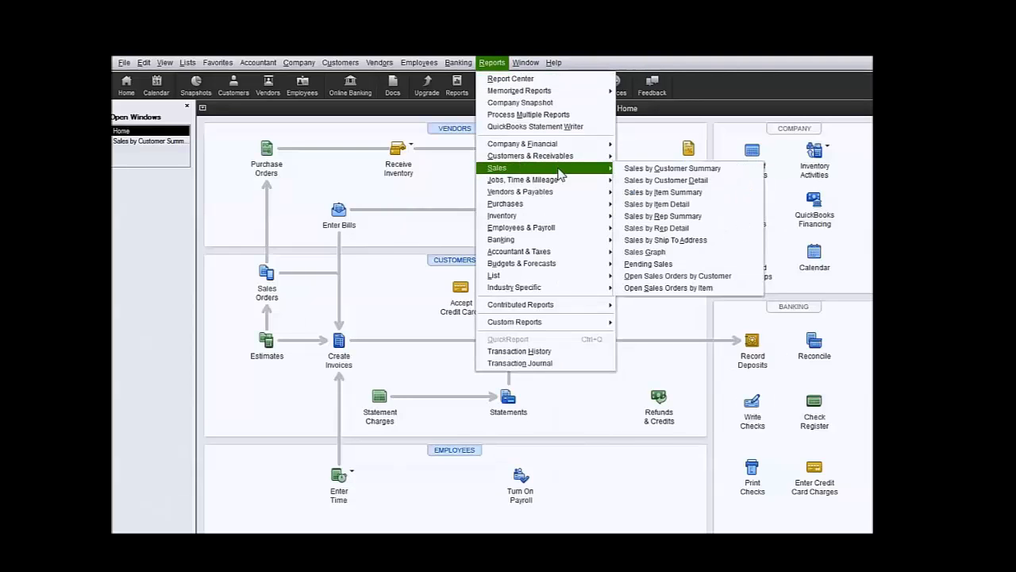
click(640, 169)
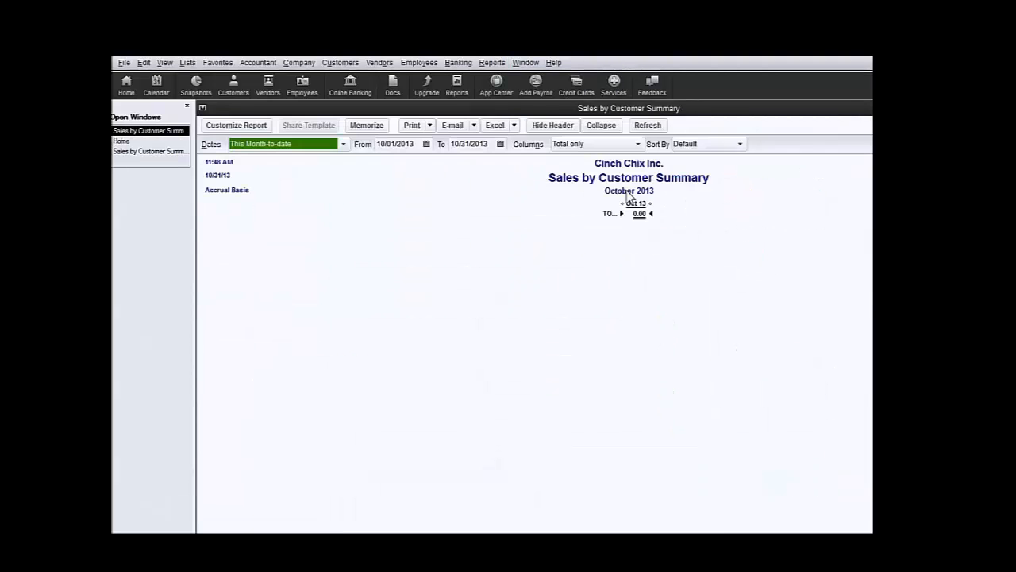
click(170, 152)
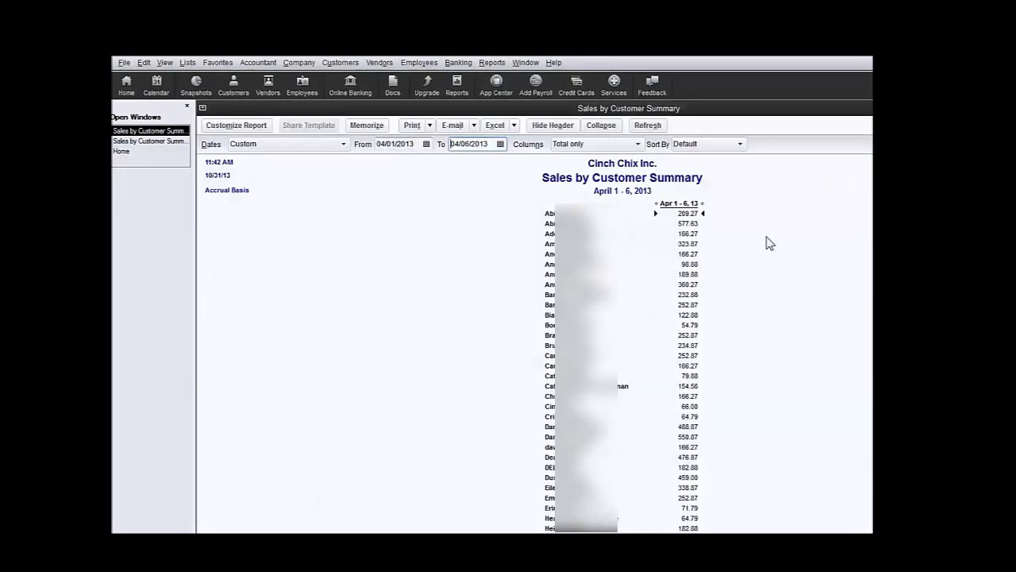
double_click(684, 213)
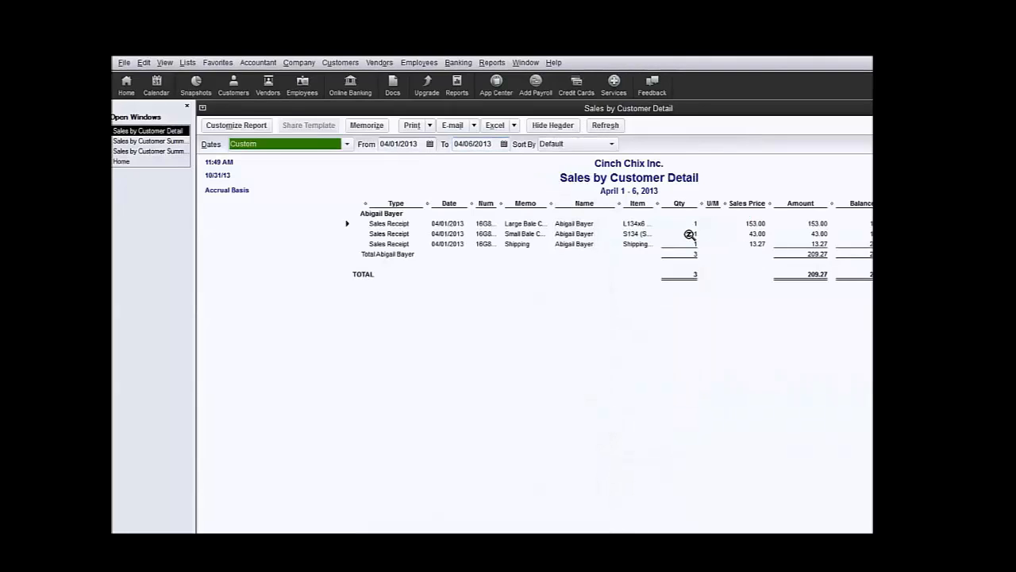
double_click(637, 224)
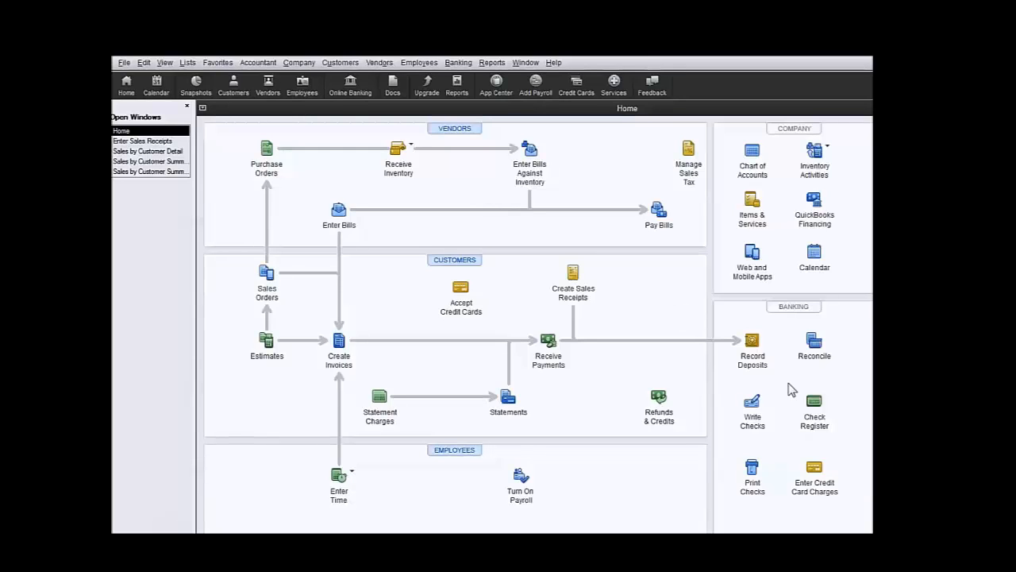
Start a bank deposit containing all the listed payments and set its deposit account to PayPal
click(753, 342)
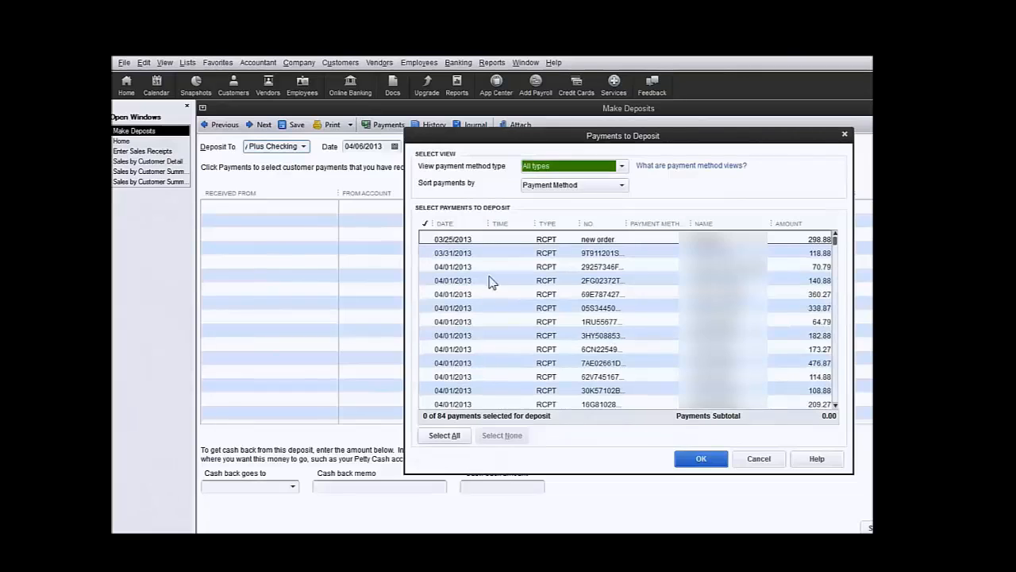
click(447, 434)
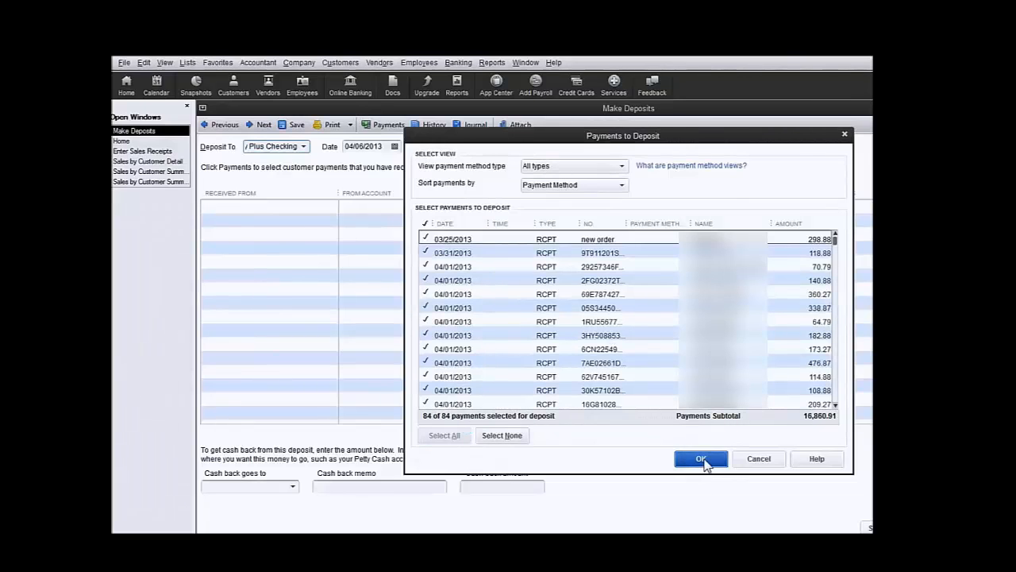
click(701, 455)
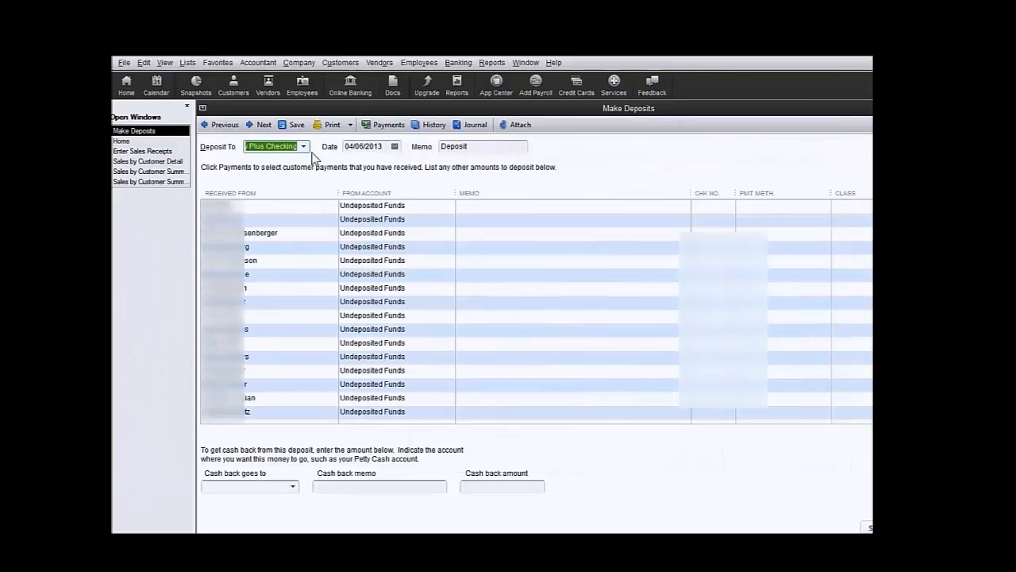
click(304, 146)
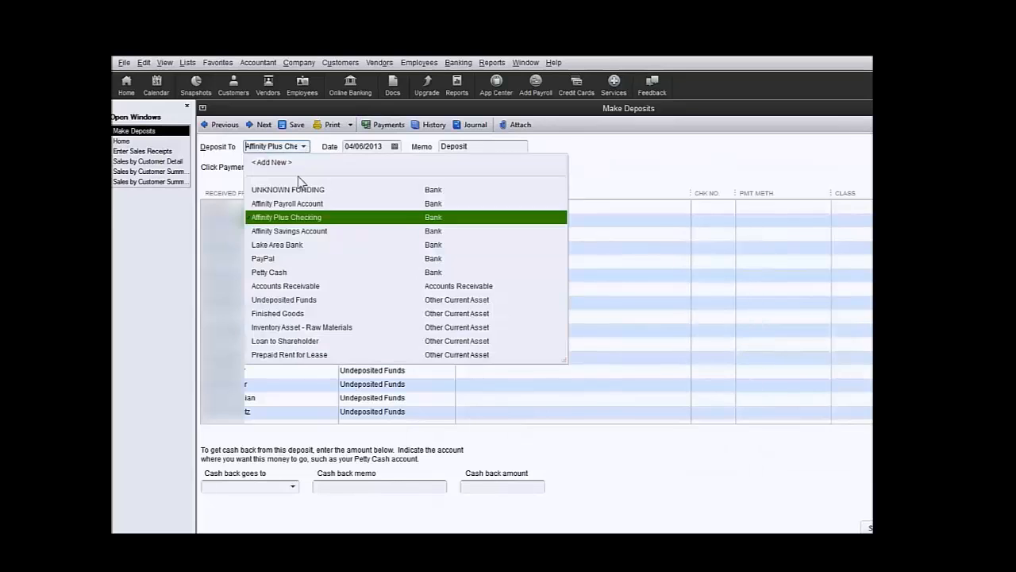
click(272, 259)
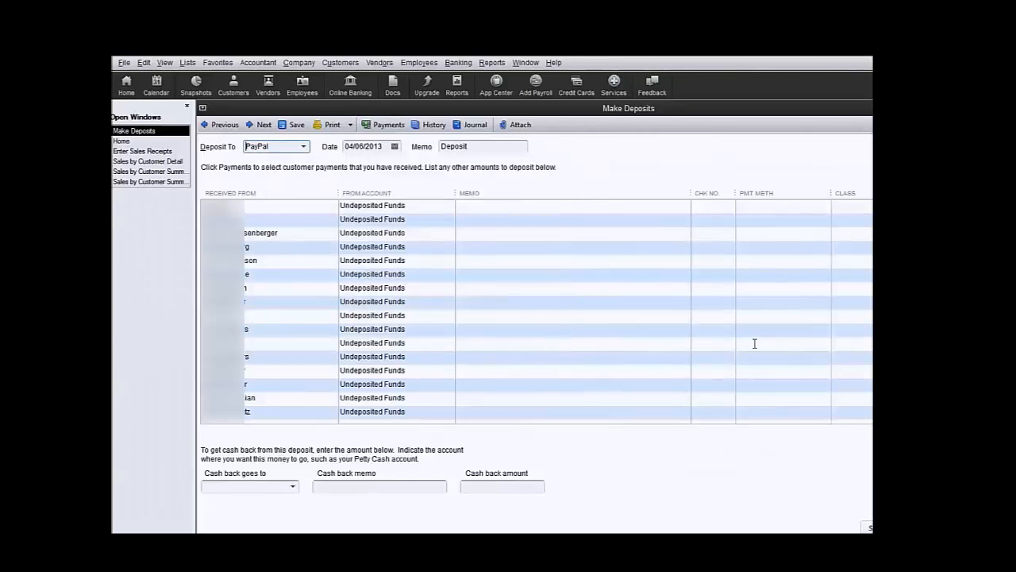